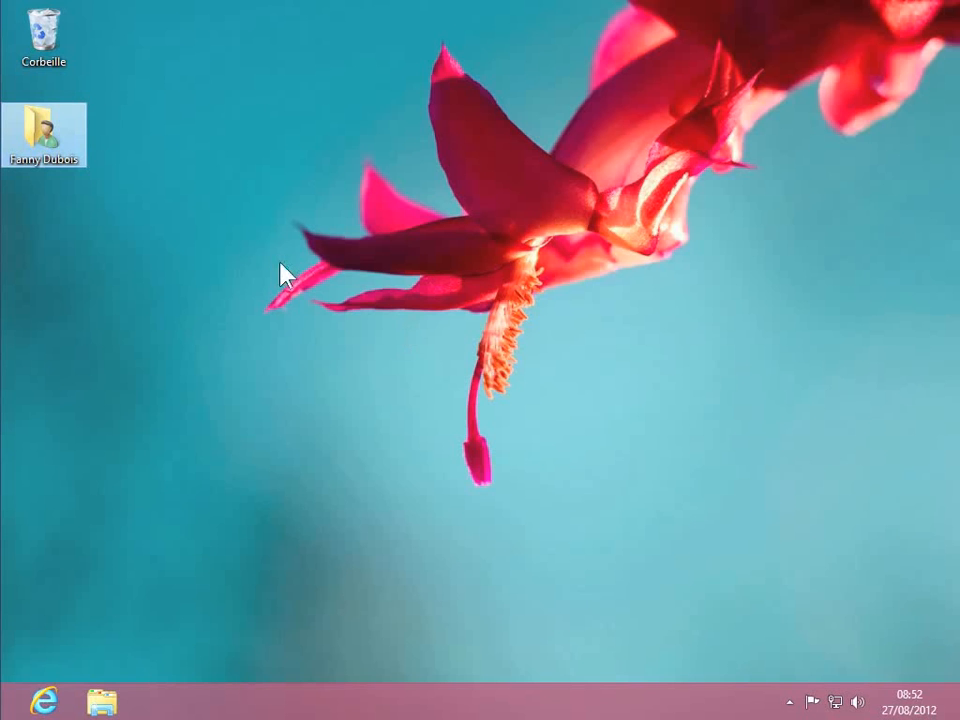
Open the Mes documents folder inside the personal user folder on the desktop
double_click(48, 148)
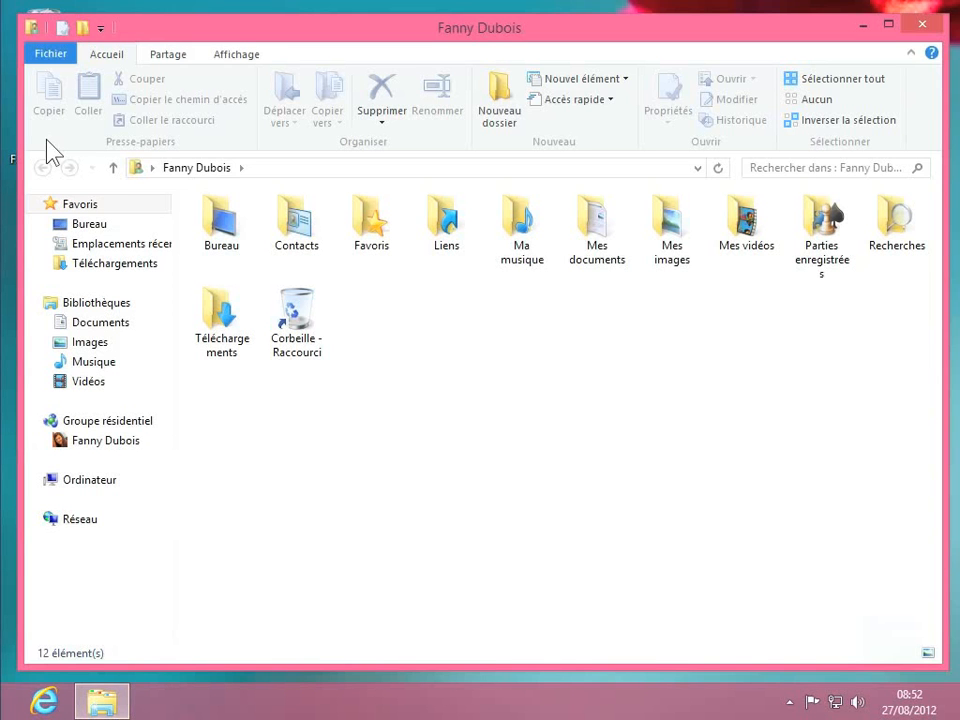
left_click(595, 230)
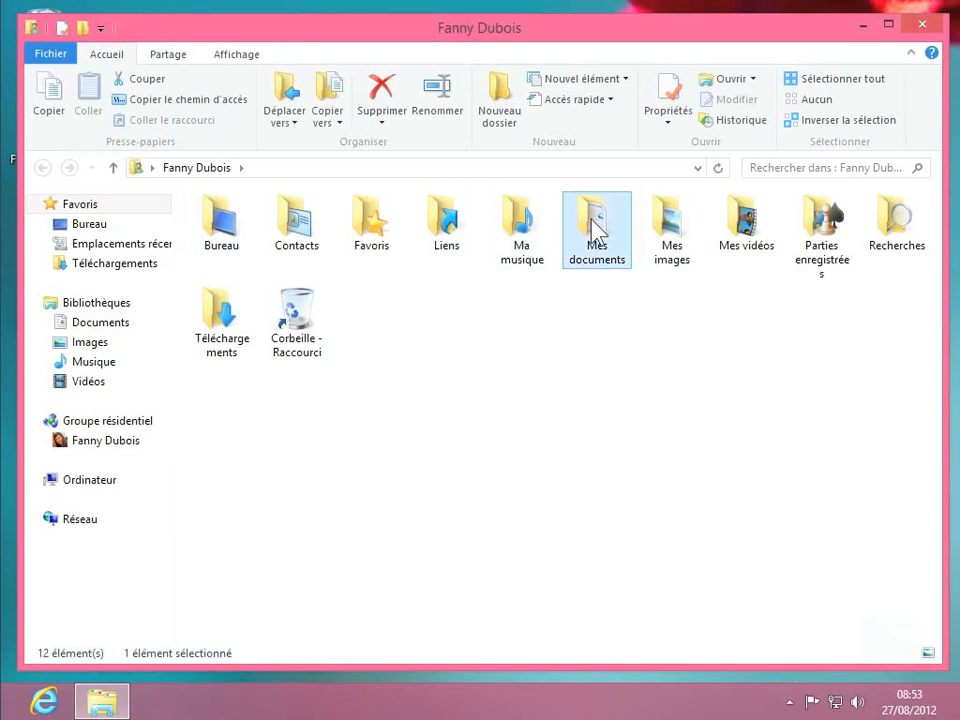
double_click(595, 230)
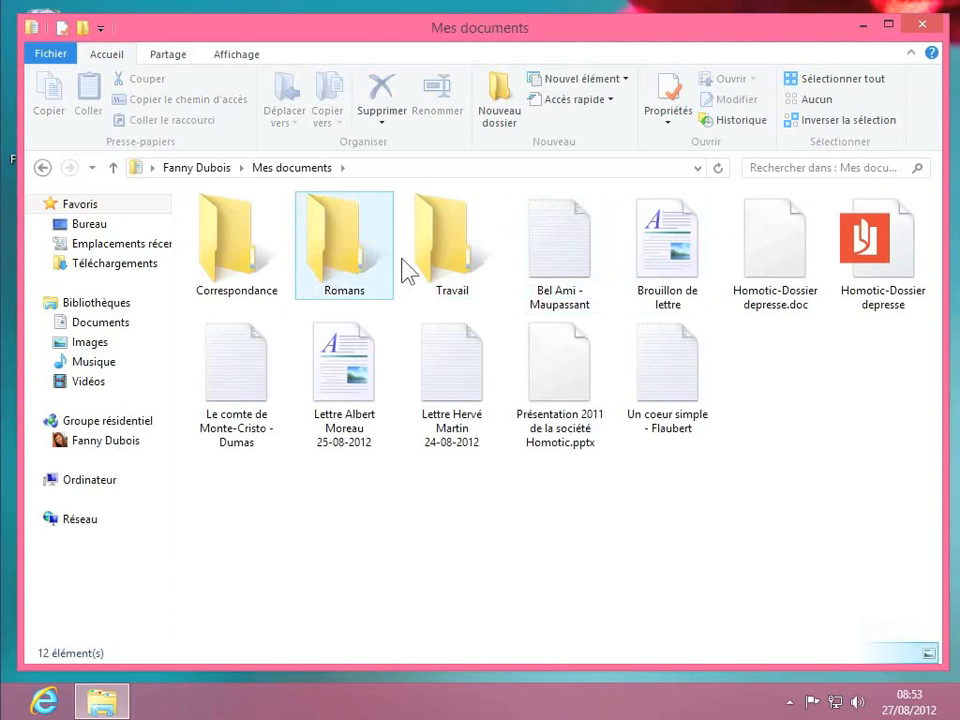
Move Bel Ami - Maupassant, Le comte de Monte-Cristo - Dumas and Un coeur simple - Flaubert into the Romans folder, and check its contents
left_click(567, 262)
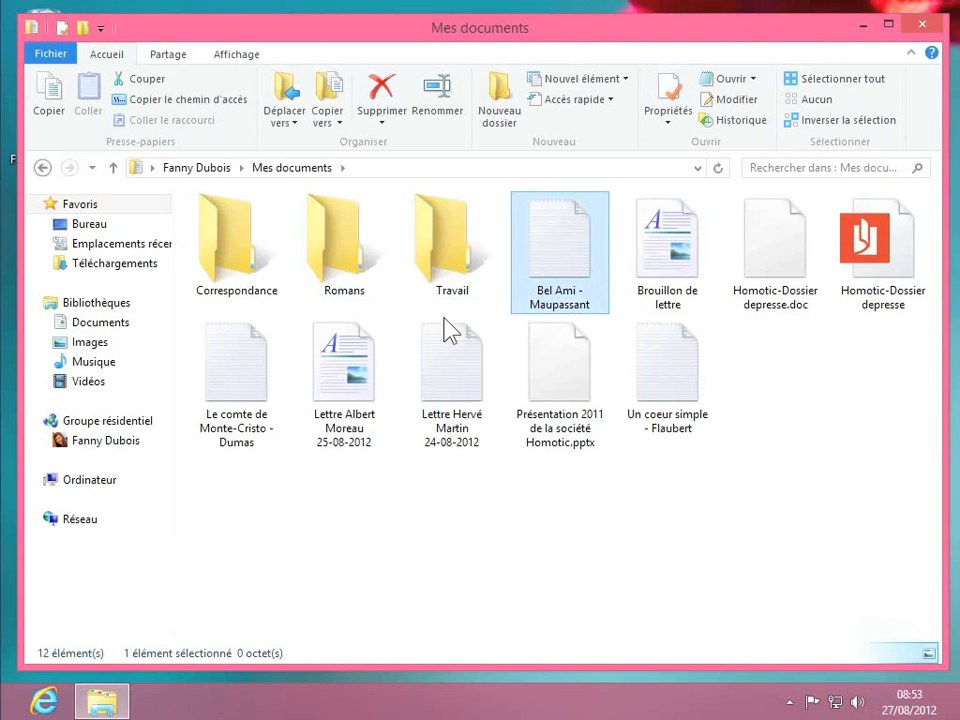
left_click(237, 380, "ctrl")
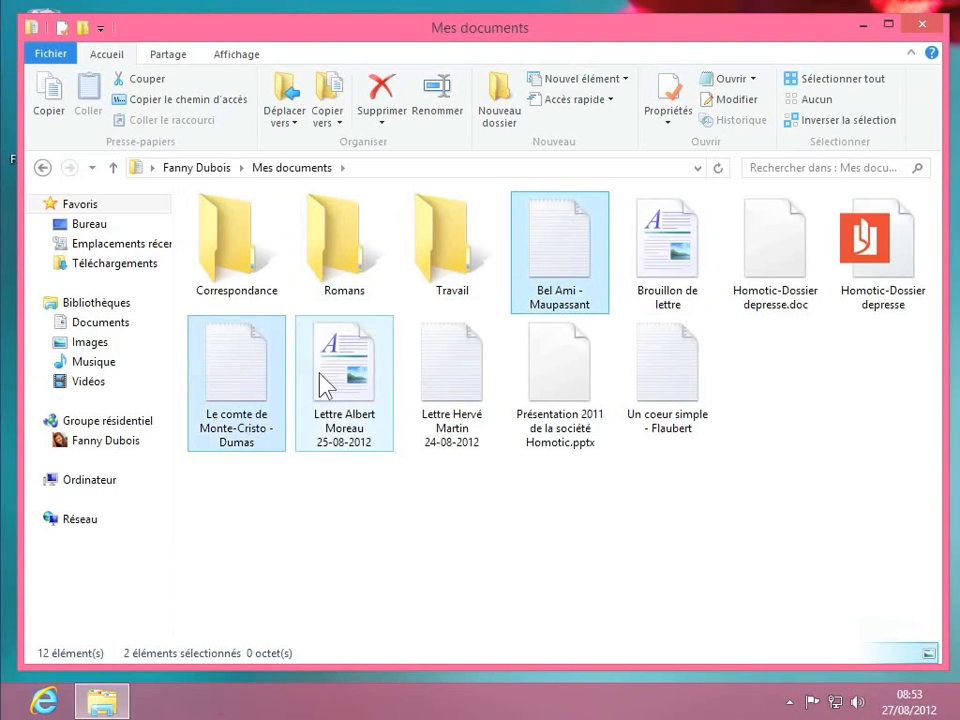
left_click(659, 377, "ctrl")
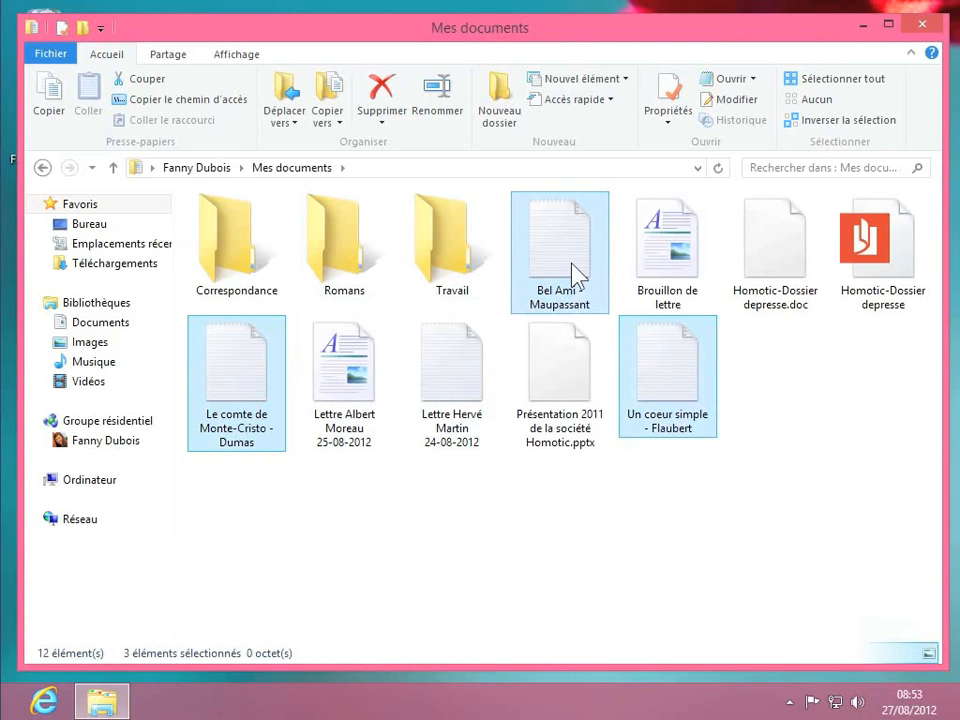
left_click_drag(572, 270, 337, 250)
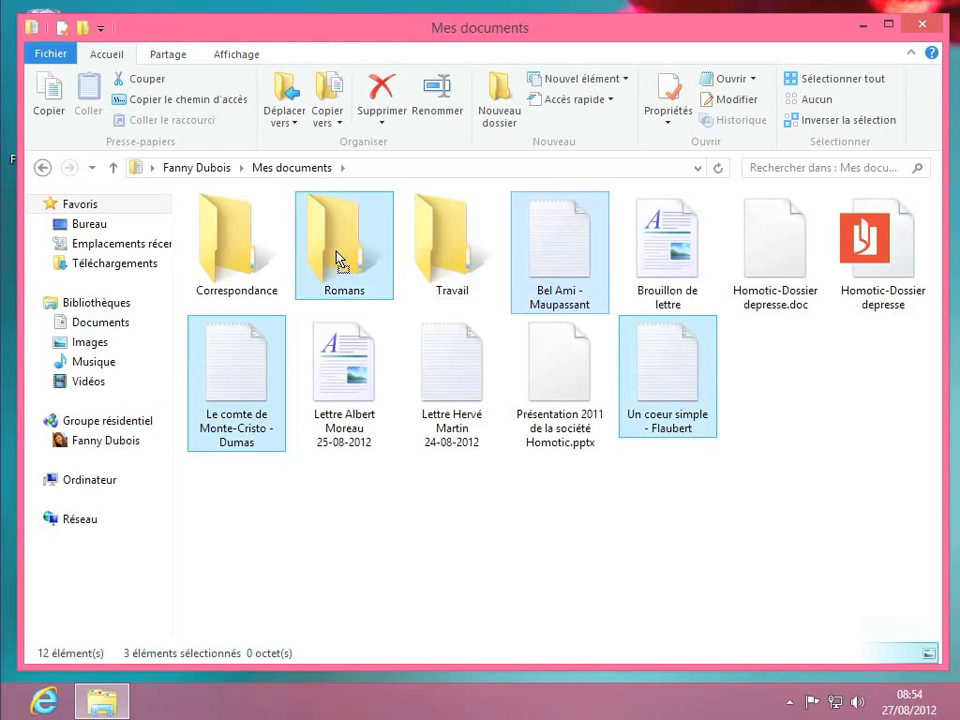
left_click_drag(337, 255, 337, 256)
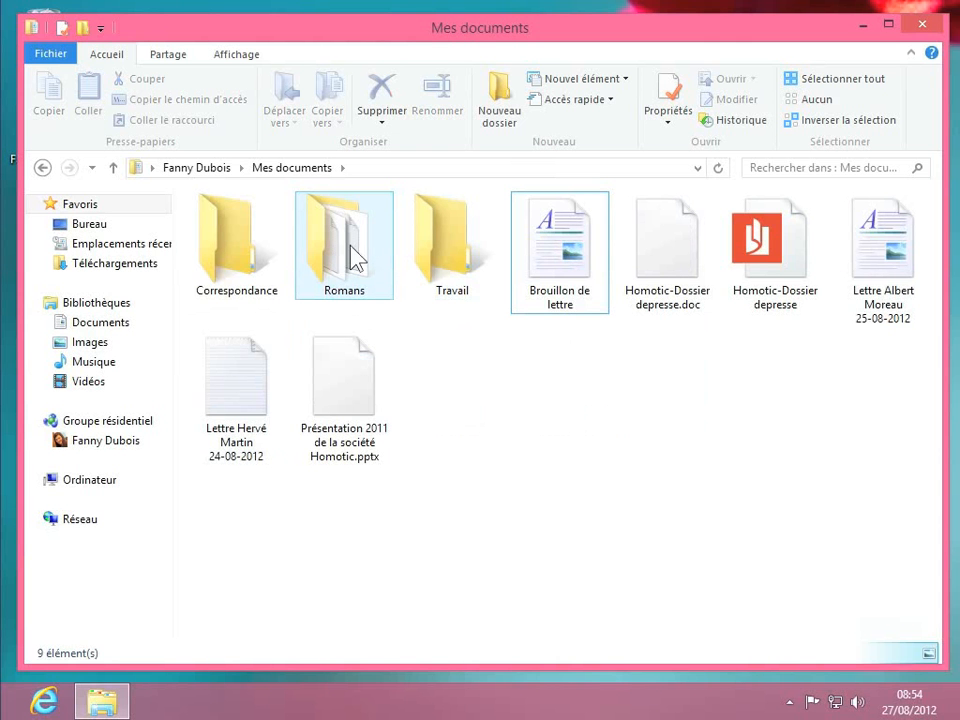
double_click(347, 252)
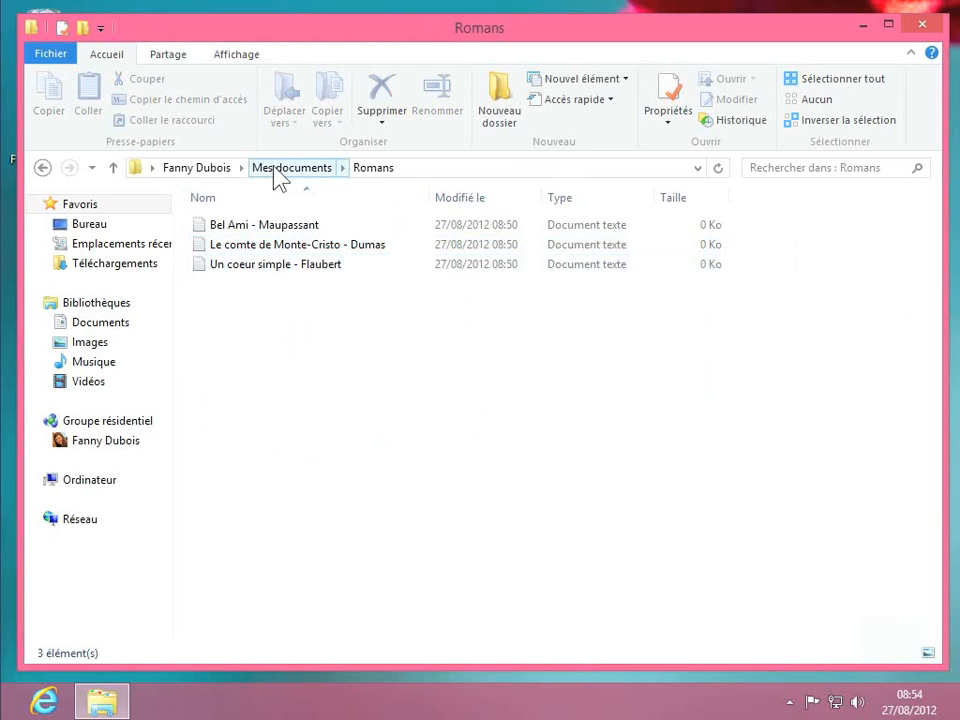
left_click(114, 168)
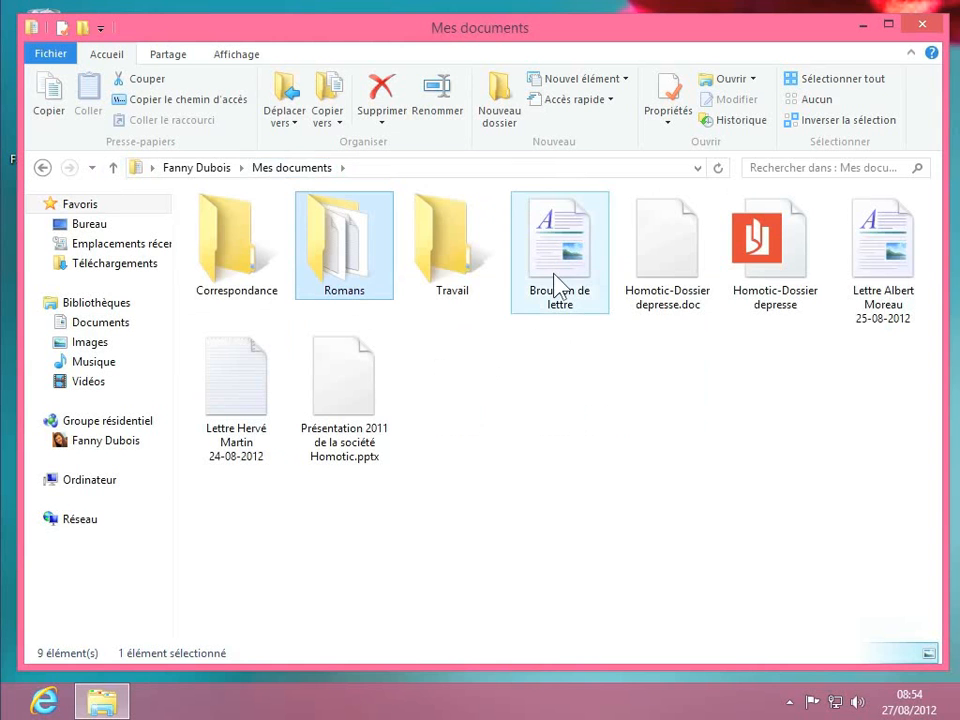
Cut Brouillon de lettre and the two letters dated 24-08-2012 and 25-08-2012 from Mes documents
mouse_move(236, 266)
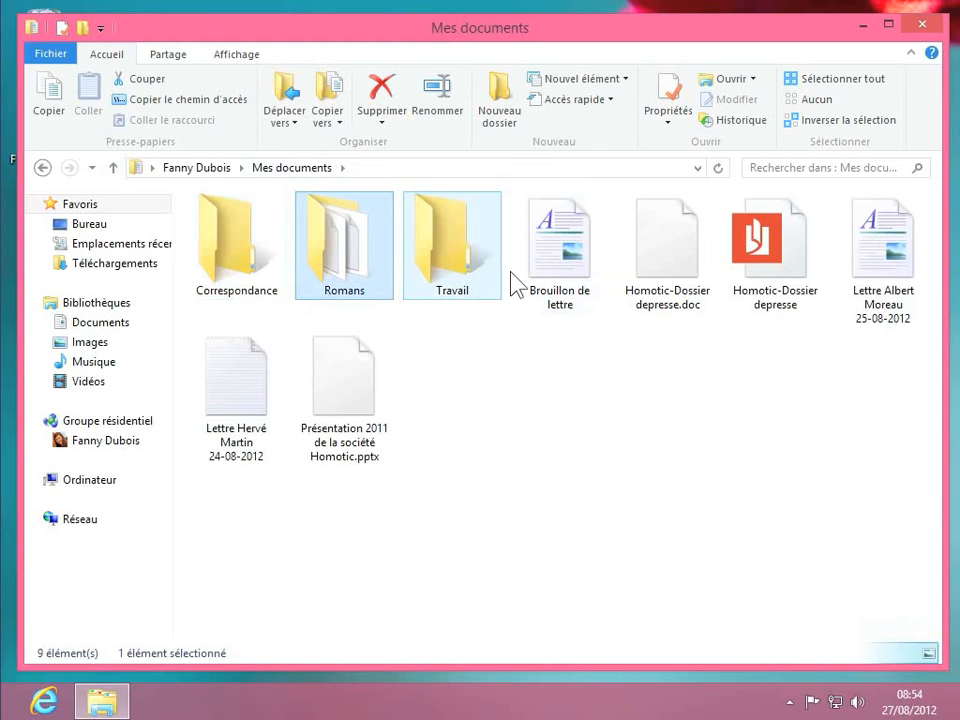
left_click(545, 270)
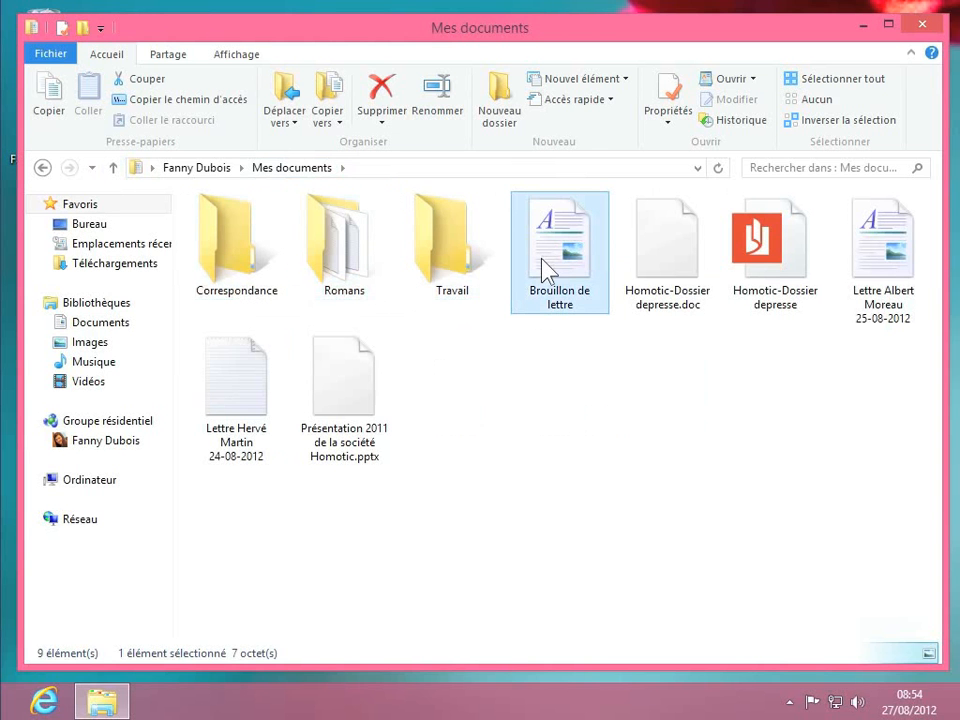
left_click(870, 272, "ctrl")
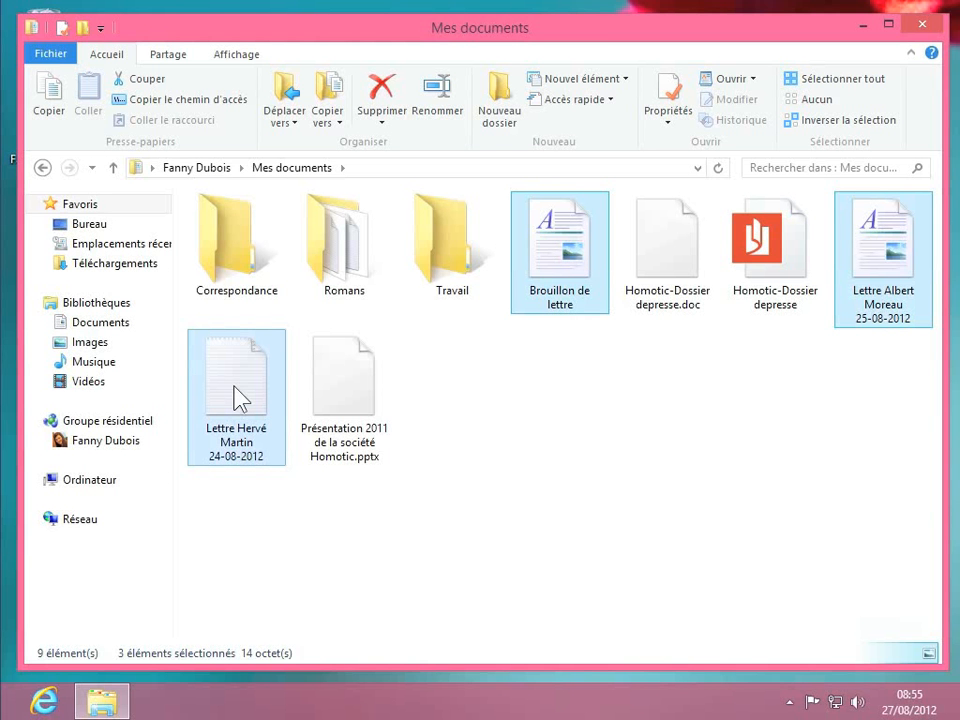
right_click(236, 398)
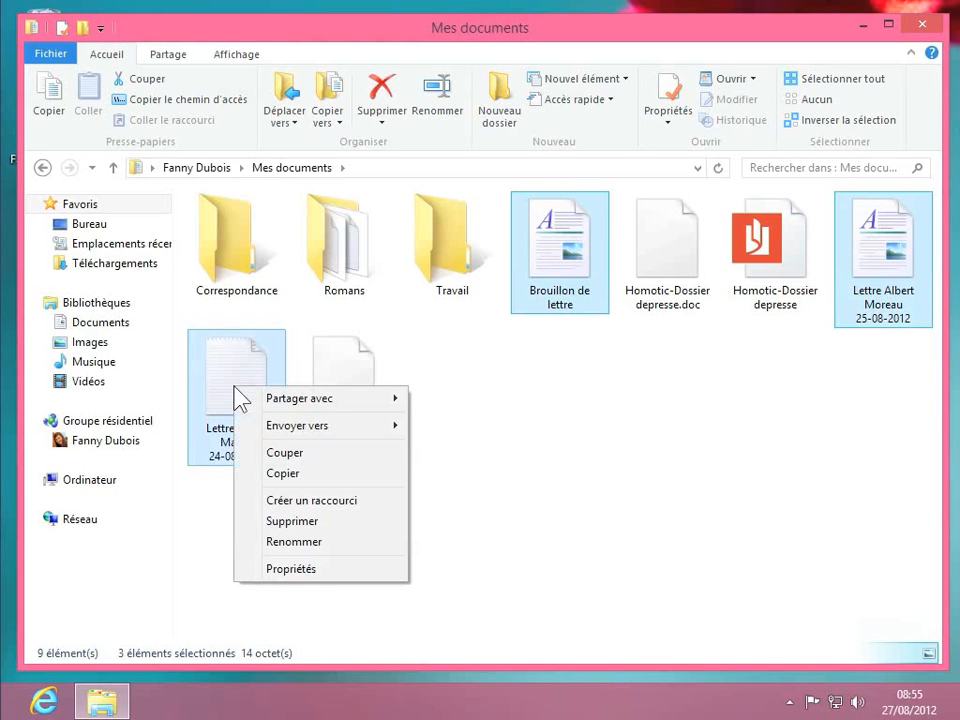
left_click(284, 454)
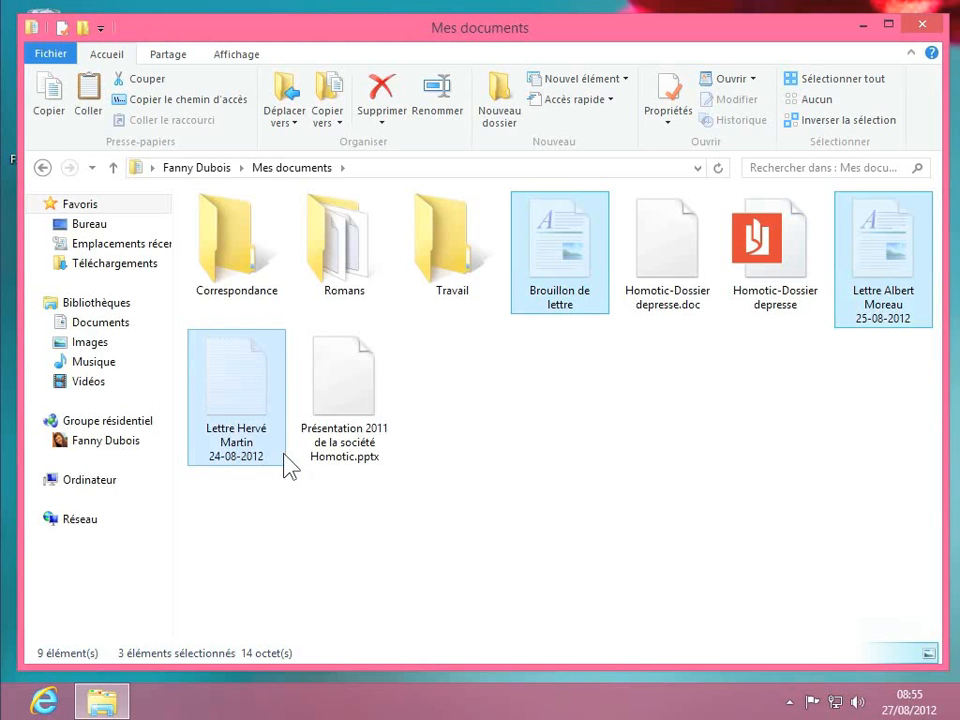
left_click(612, 395)
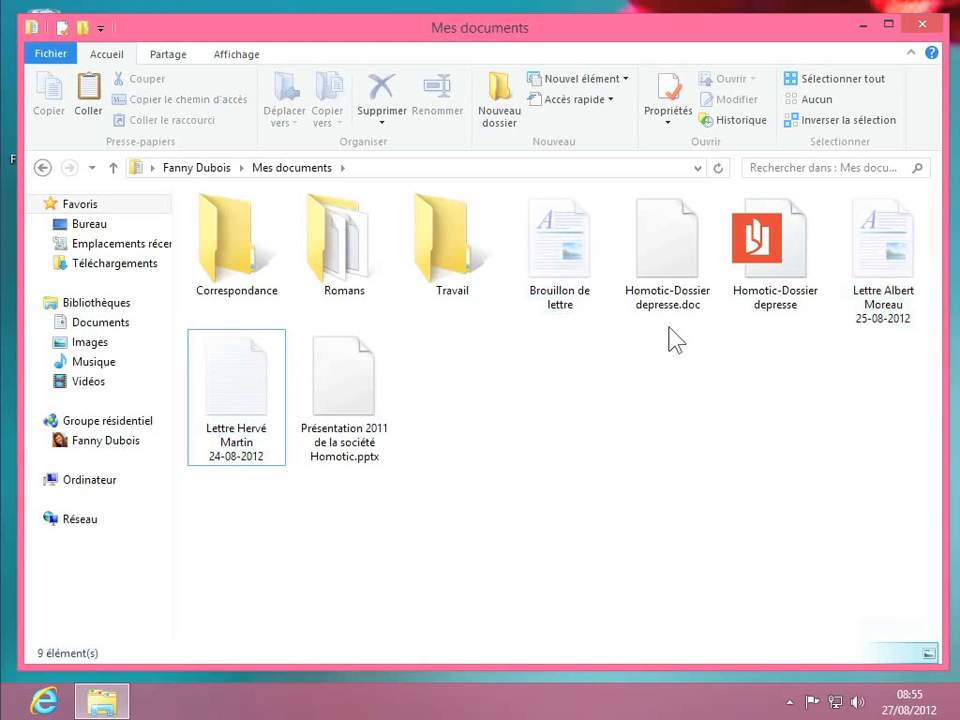
mouse_move(910, 290)
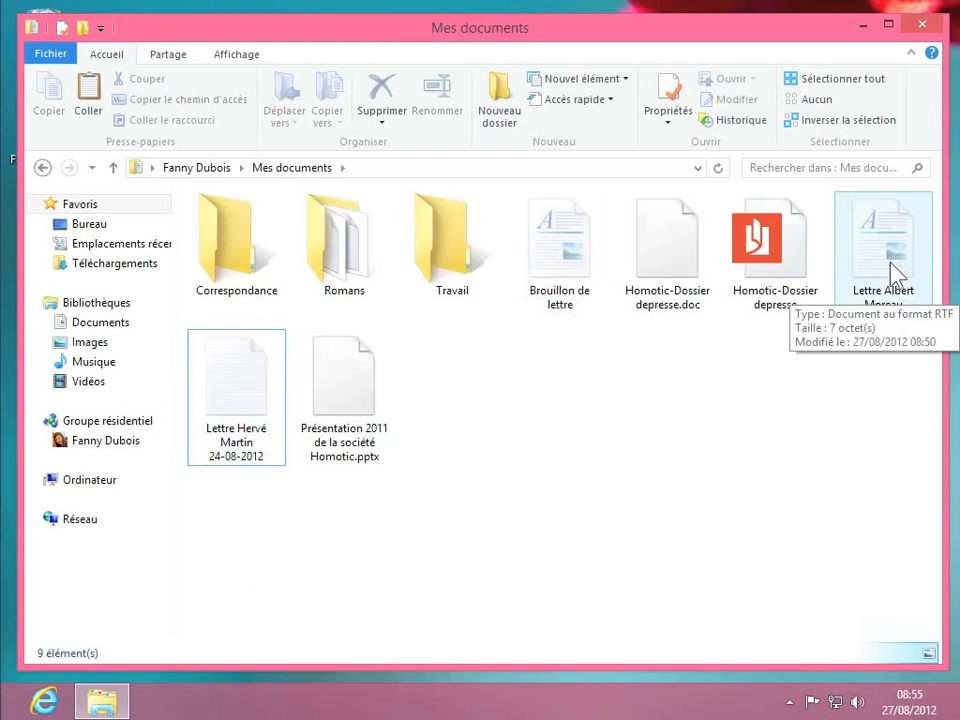
Paste the three cut letter files into the Correspondance folder
double_click(228, 240)
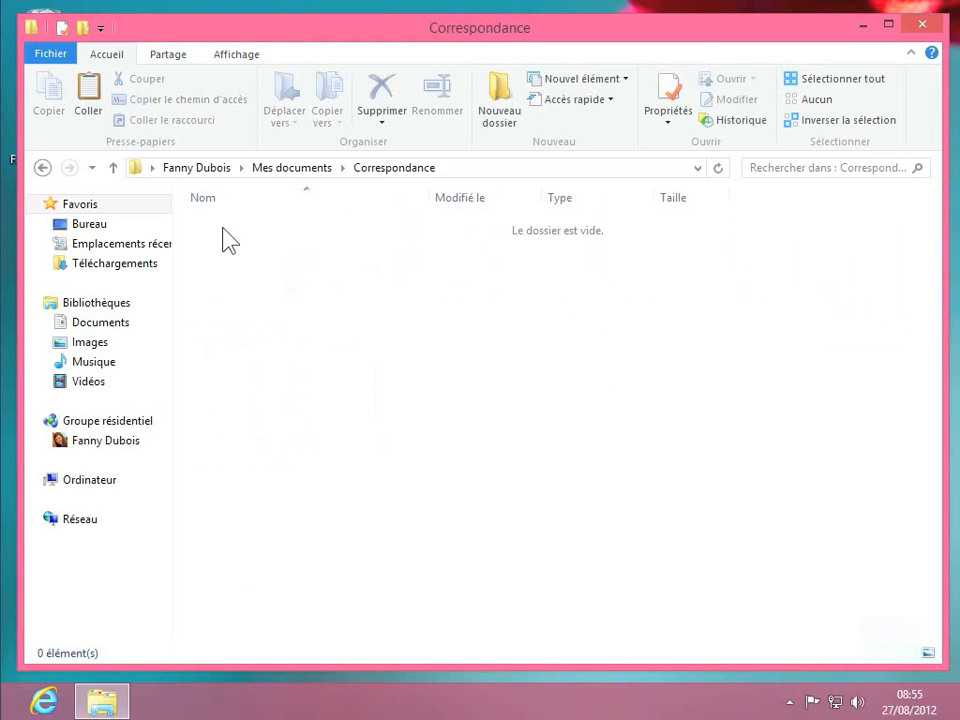
right_click(270, 301)
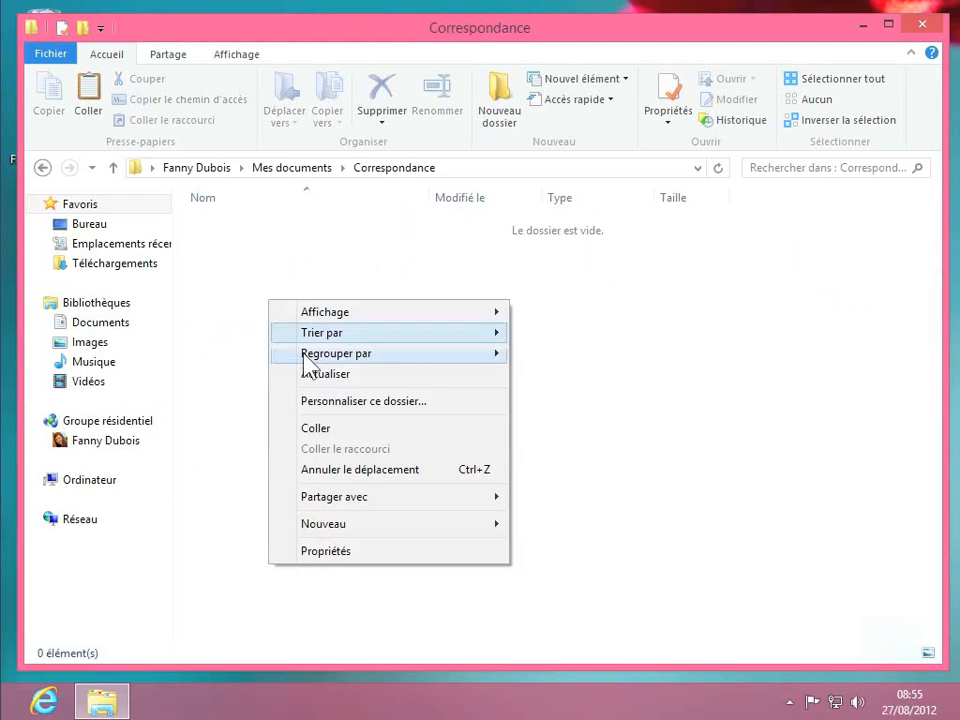
left_click(316, 428)
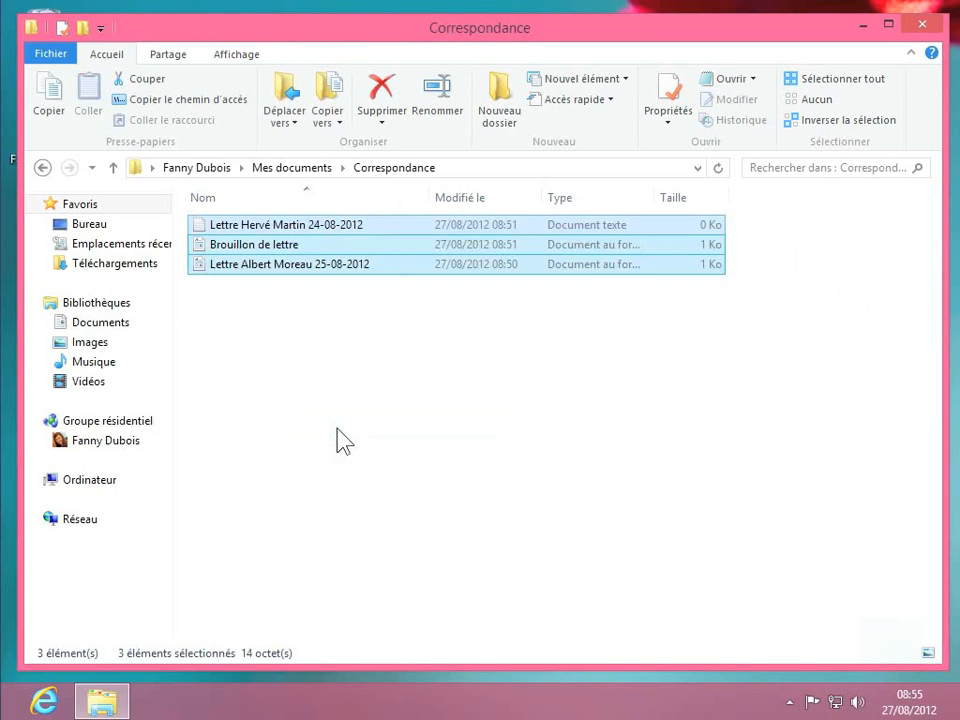
left_click(310, 377)
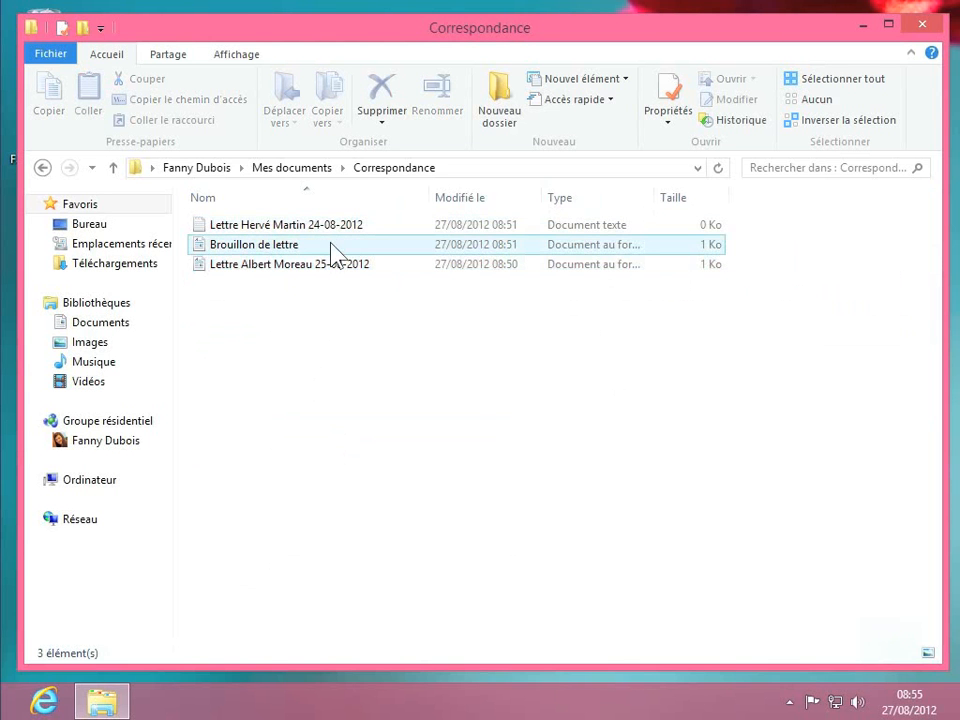
mouse_move(331, 243)
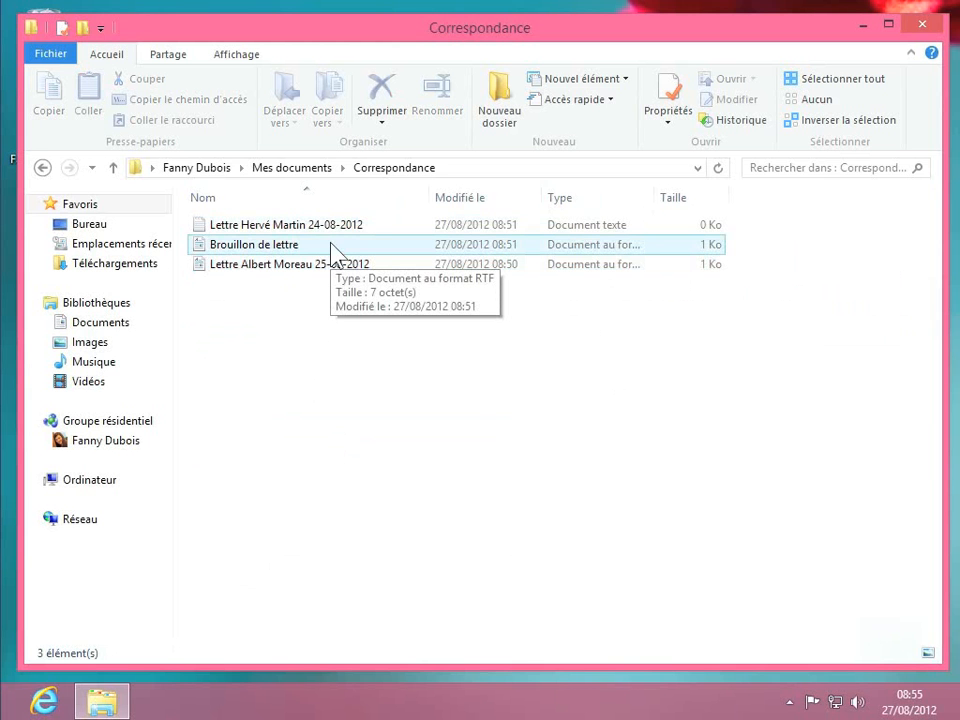
Return to Mes documents and snap its window to the right half of the screen
left_click(296, 168)
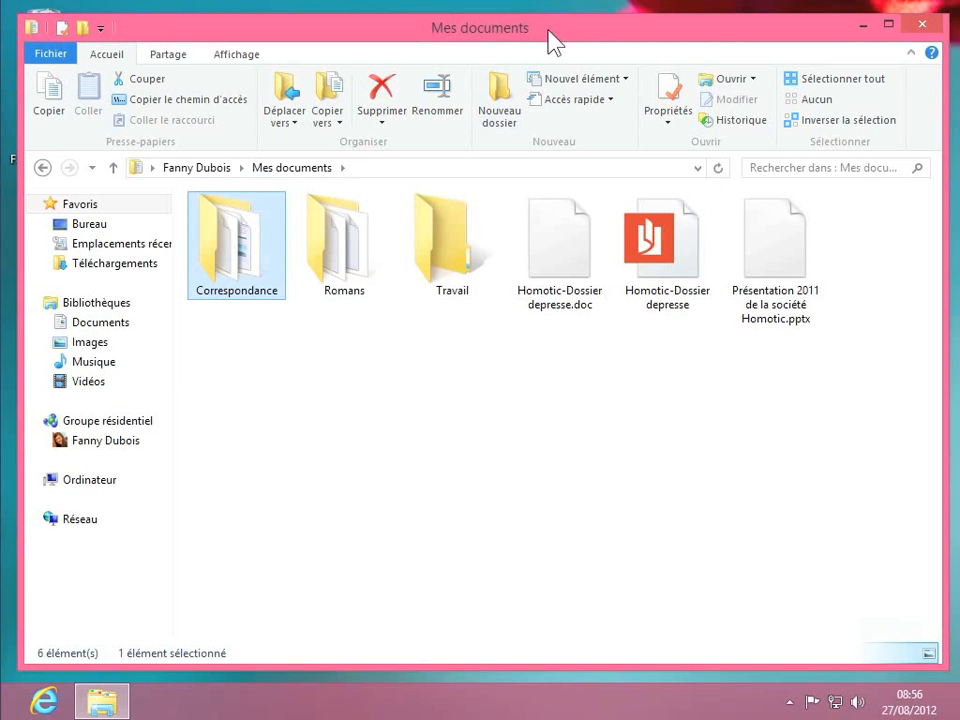
left_click_drag(604, 42, 918, 47)
left_click_drag(958, 38, 959, 38)
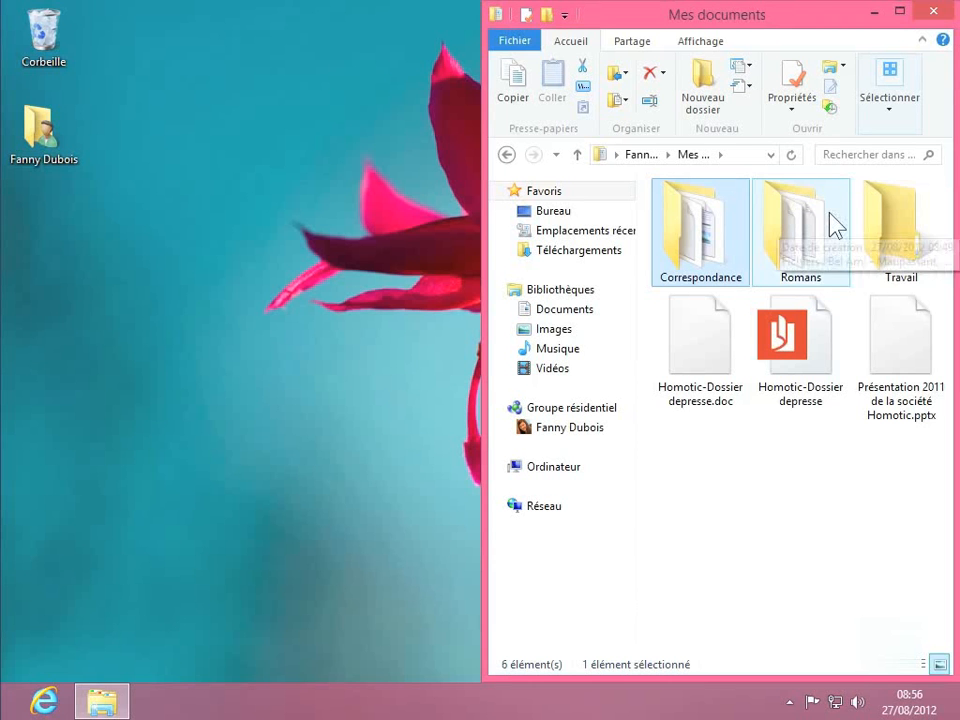
Open the Travail folder in a new window and snap it to the left half of the screen
right_click(892, 236)
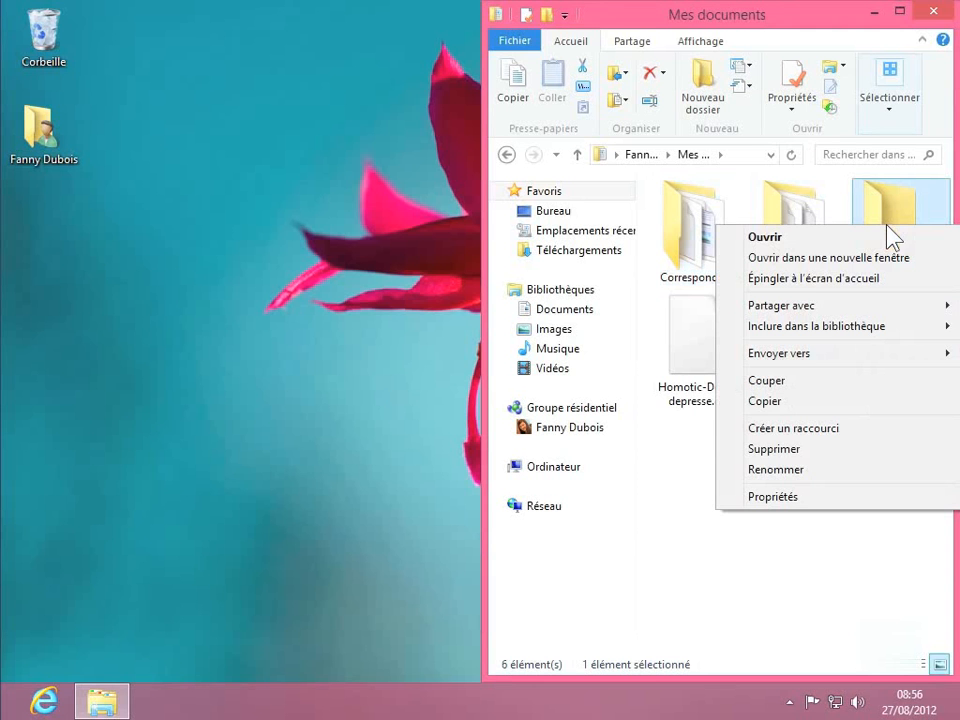
left_click(861, 259)
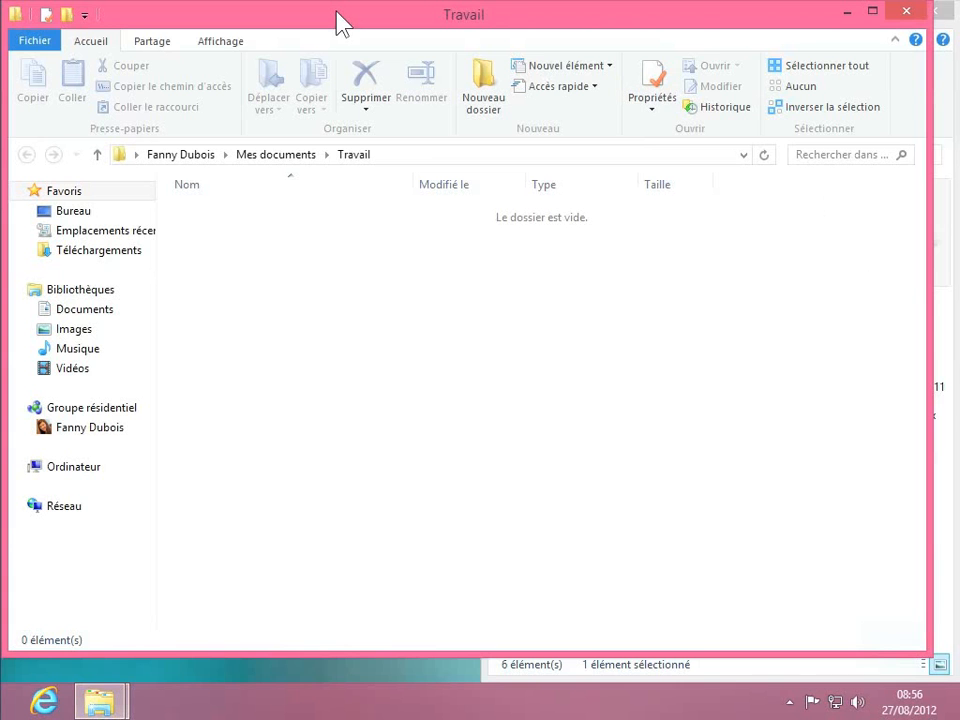
left_click_drag(337, 13, 5, 84)
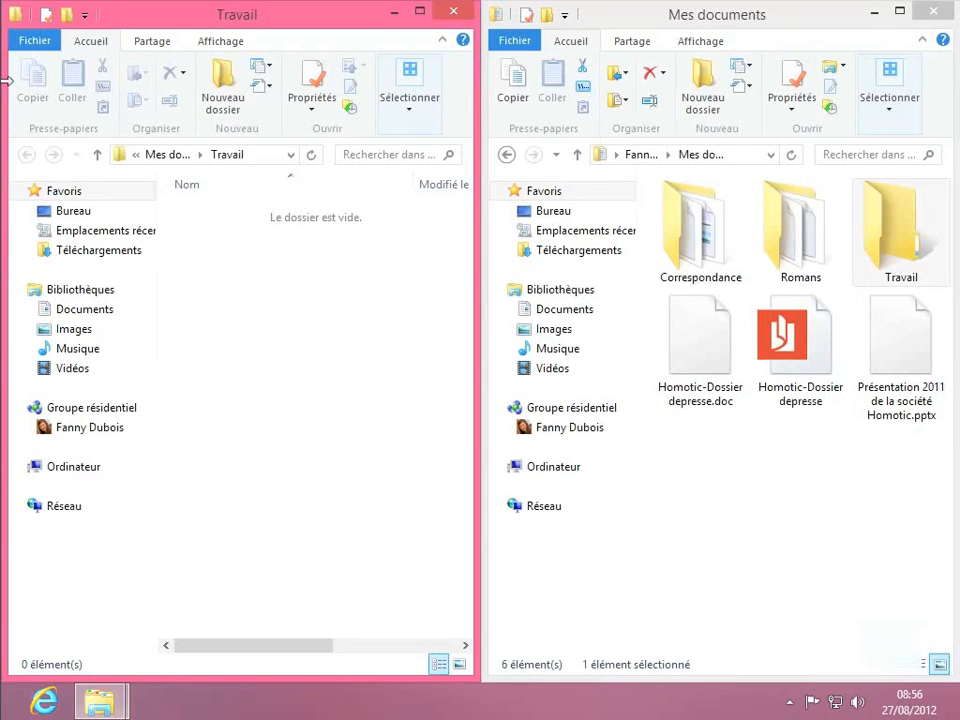
Move both Homotic-Dossierdepresse files and Présentation 2011 de la société Homotic.pptx from Mes documents into the Travail window
left_click(700, 468)
left_click_drag(695, 456, 905, 328)
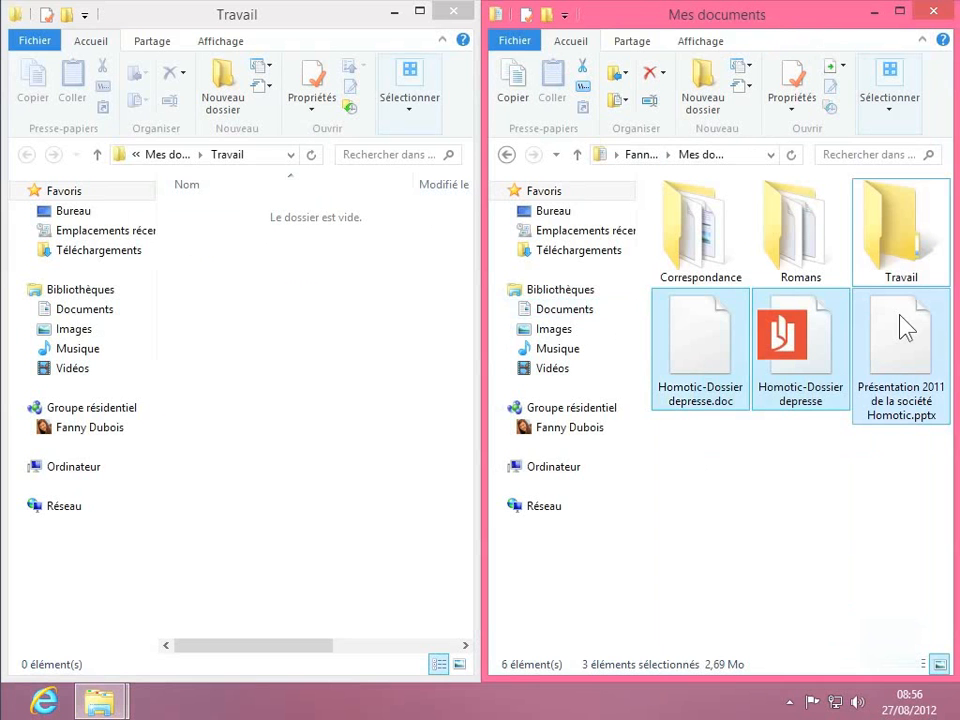
left_click_drag(905, 328, 280, 363)
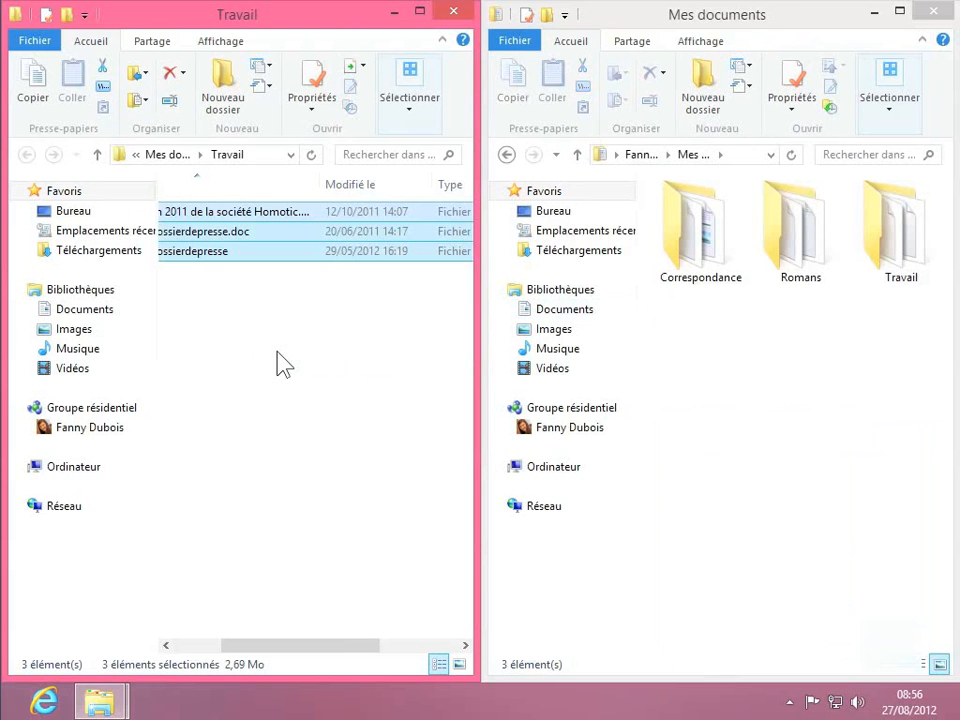
Copy all the portrait pictures from the Identités folder of the Images library
left_click(596, 313)
left_click(549, 335)
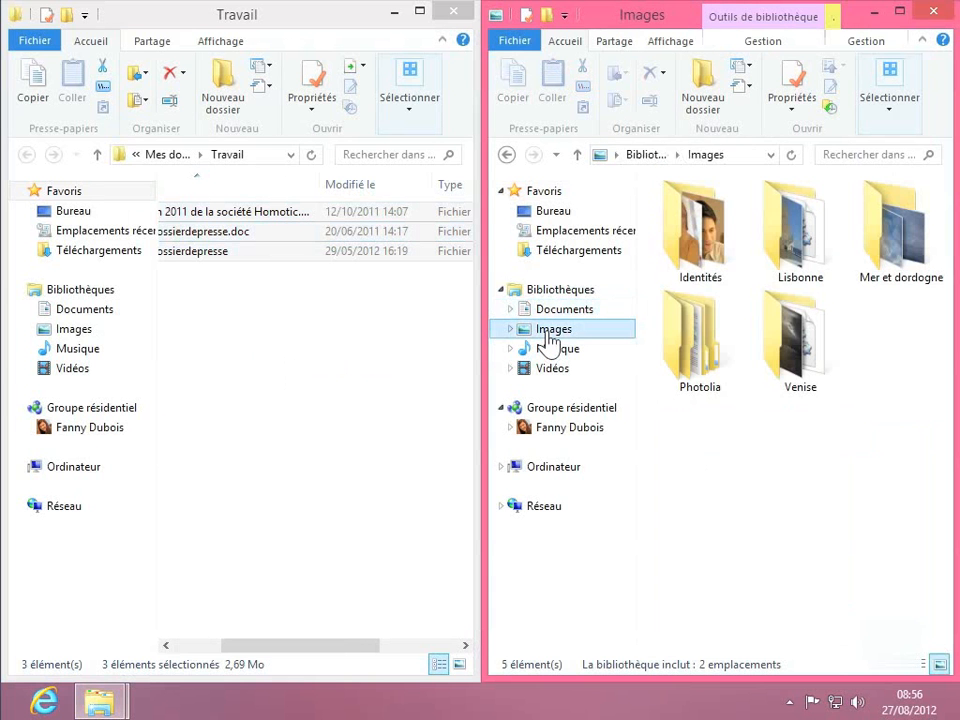
double_click(690, 263)
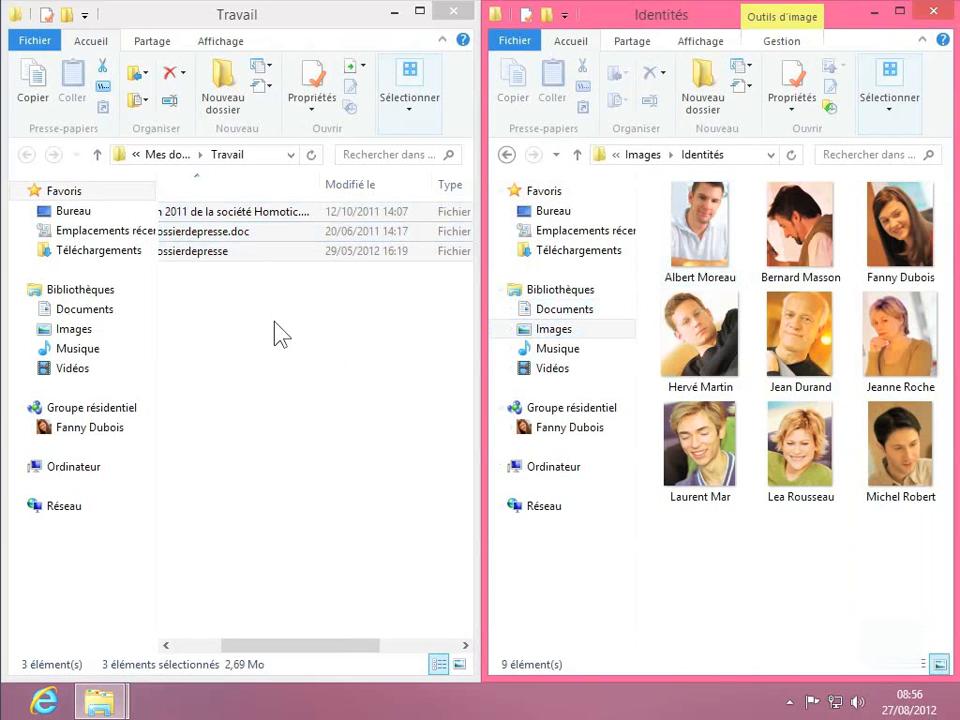
left_click_drag(910, 530, 706, 229)
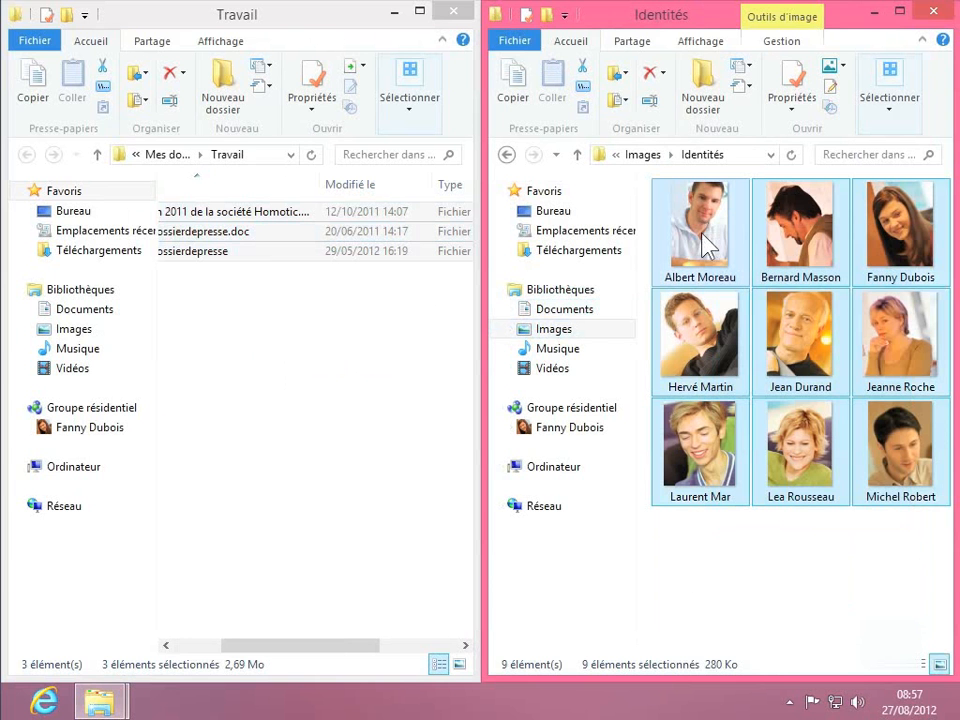
right_click(703, 236)
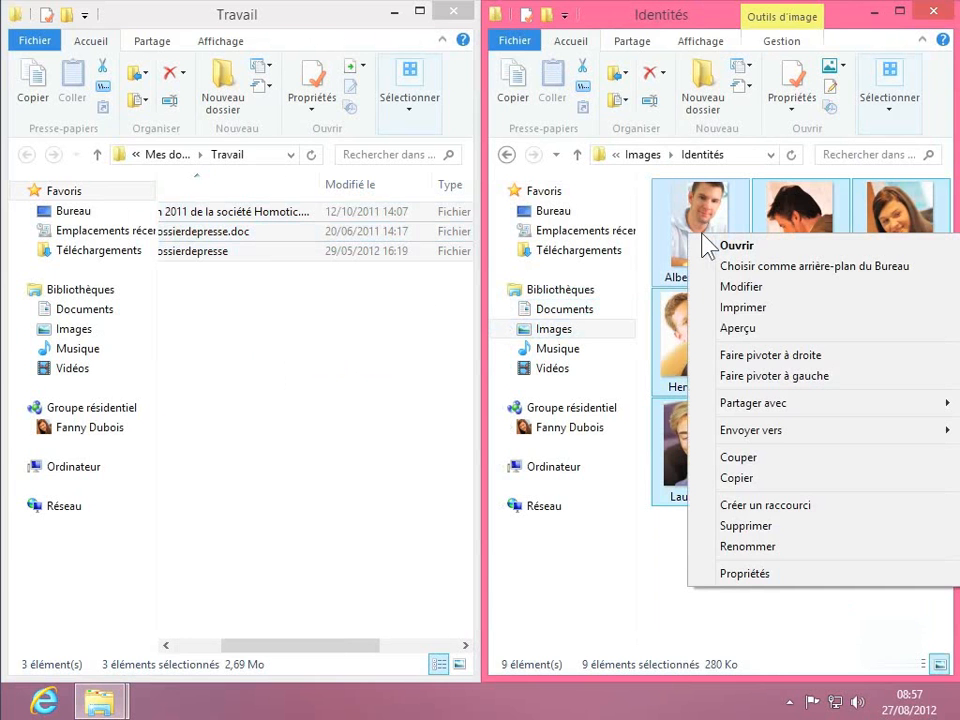
left_click(737, 479)
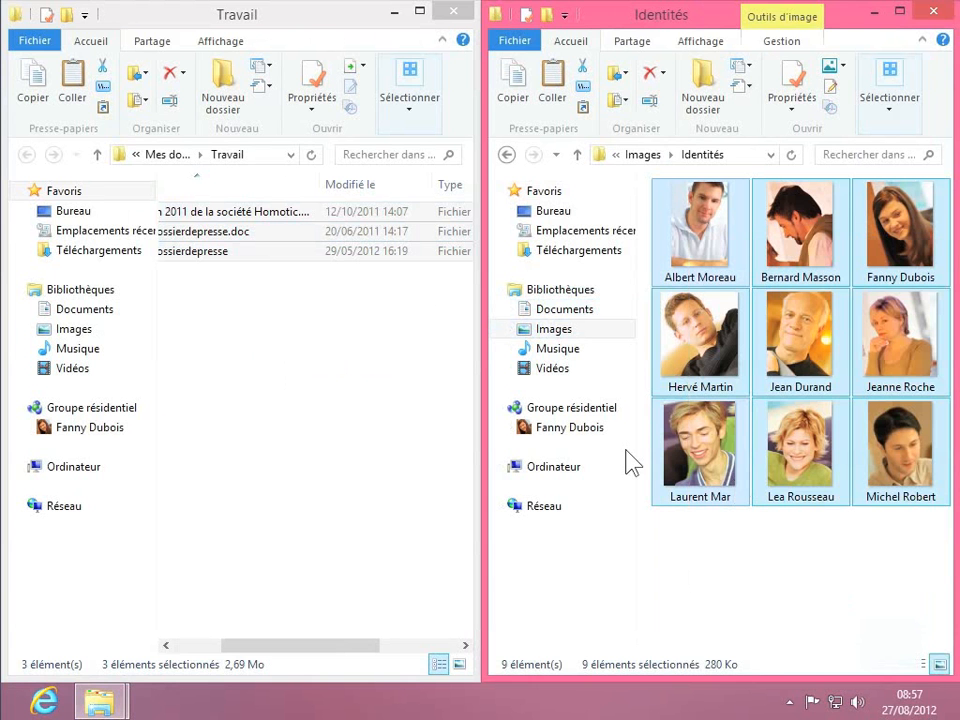
Paste the copied portraits into the Travail folder and close both folder windows
right_click(336, 414)
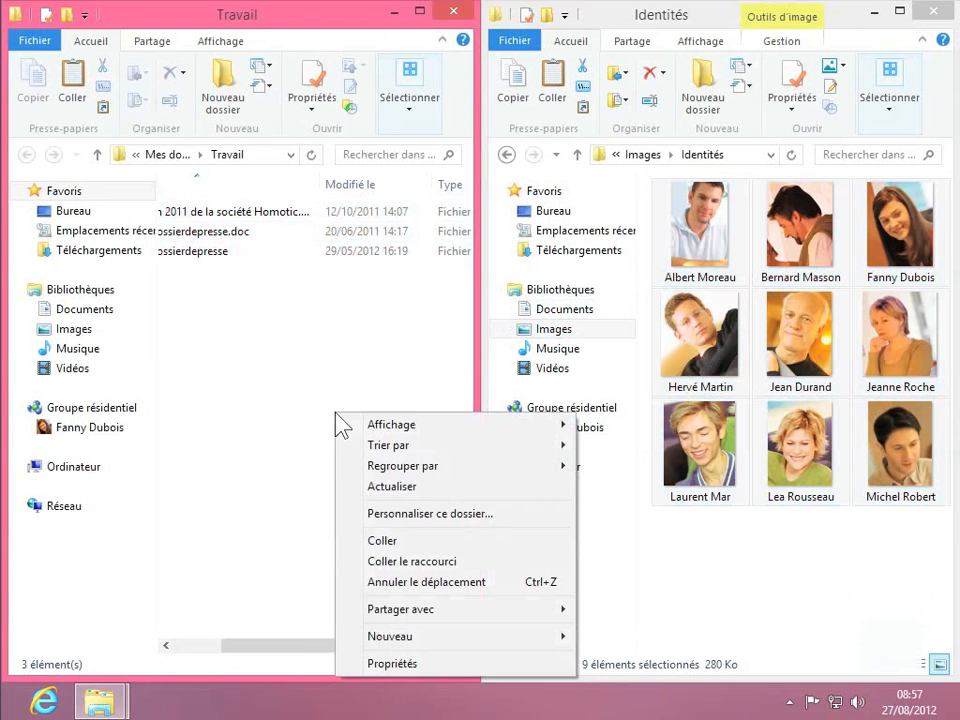
left_click(382, 541)
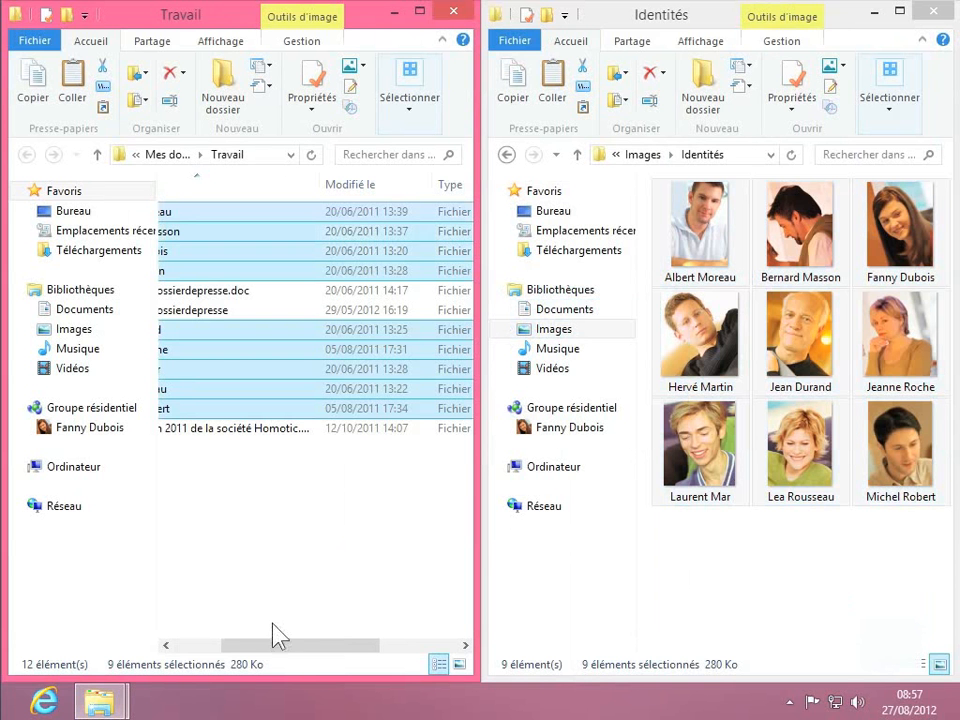
left_click_drag(274, 653, 215, 655)
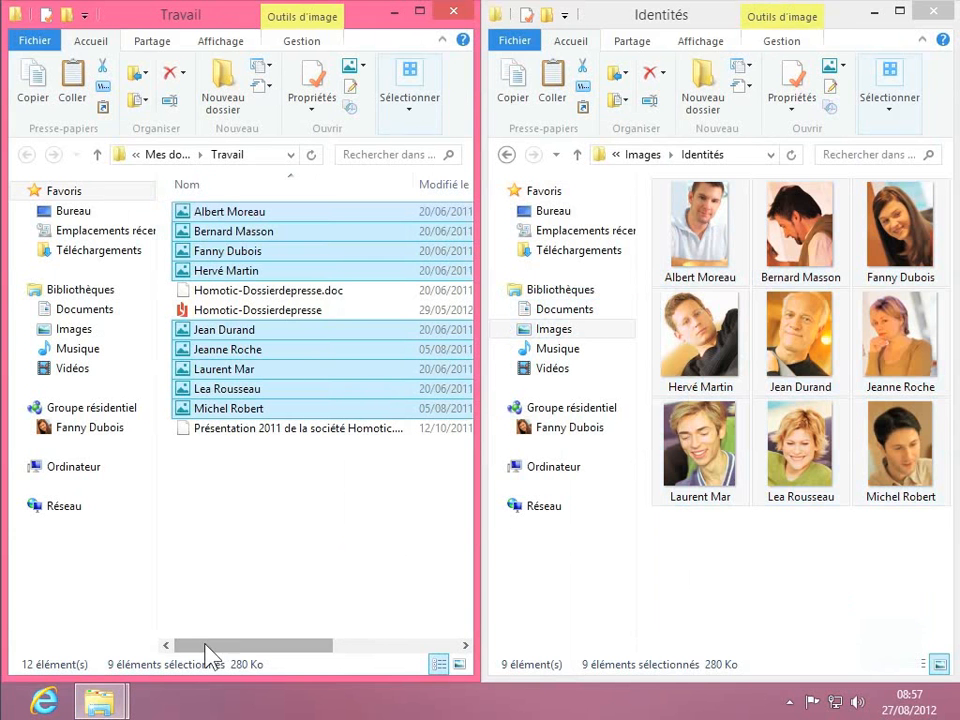
left_click(197, 499)
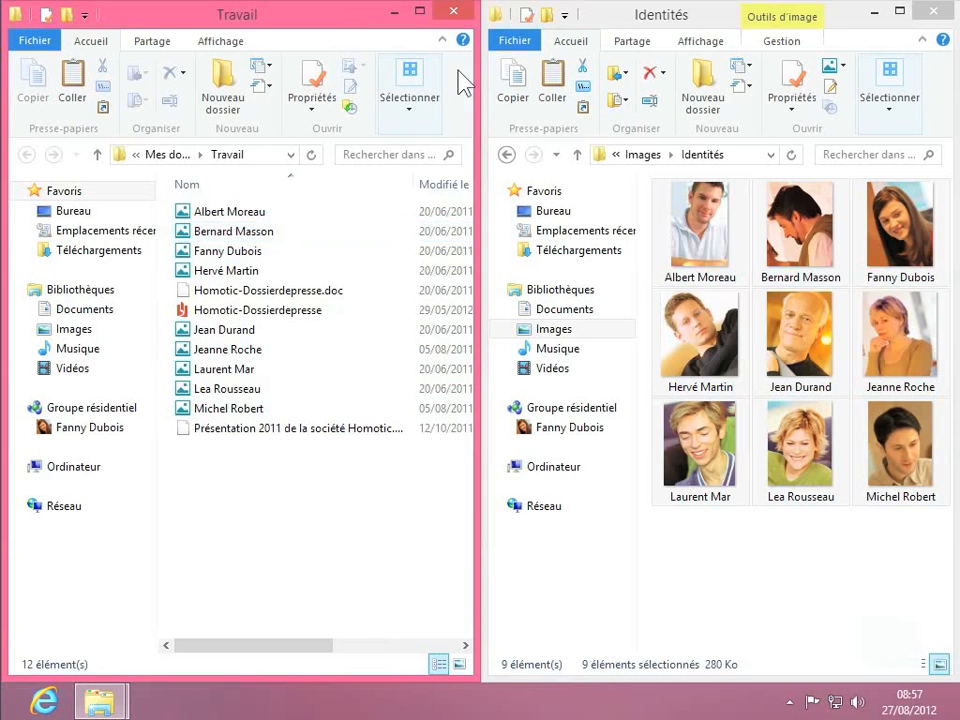
left_click(455, 12)
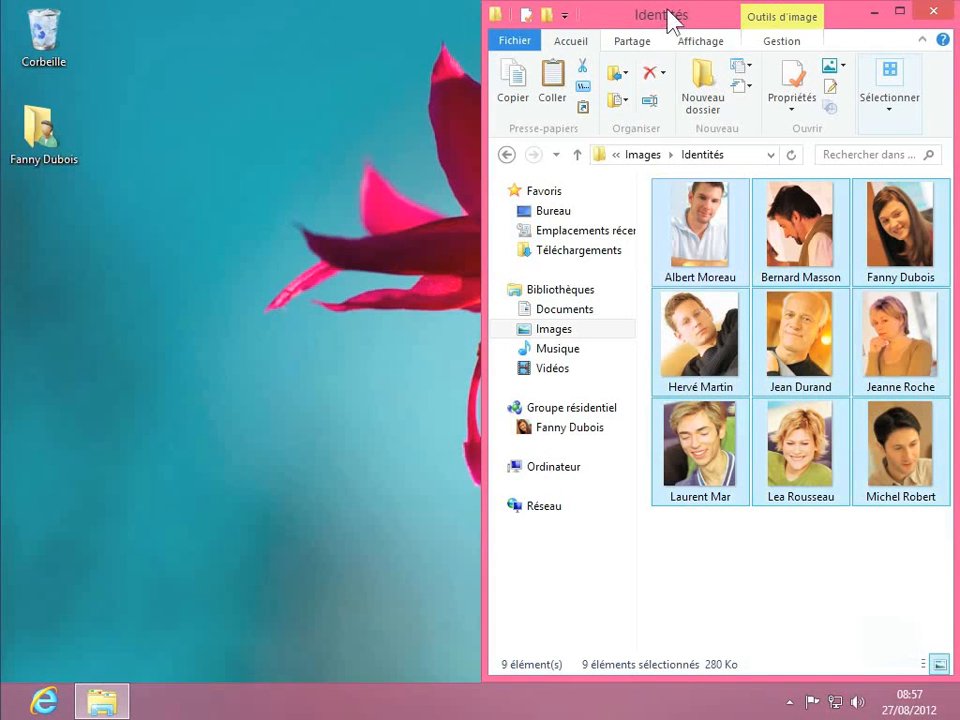
left_click(931, 14)
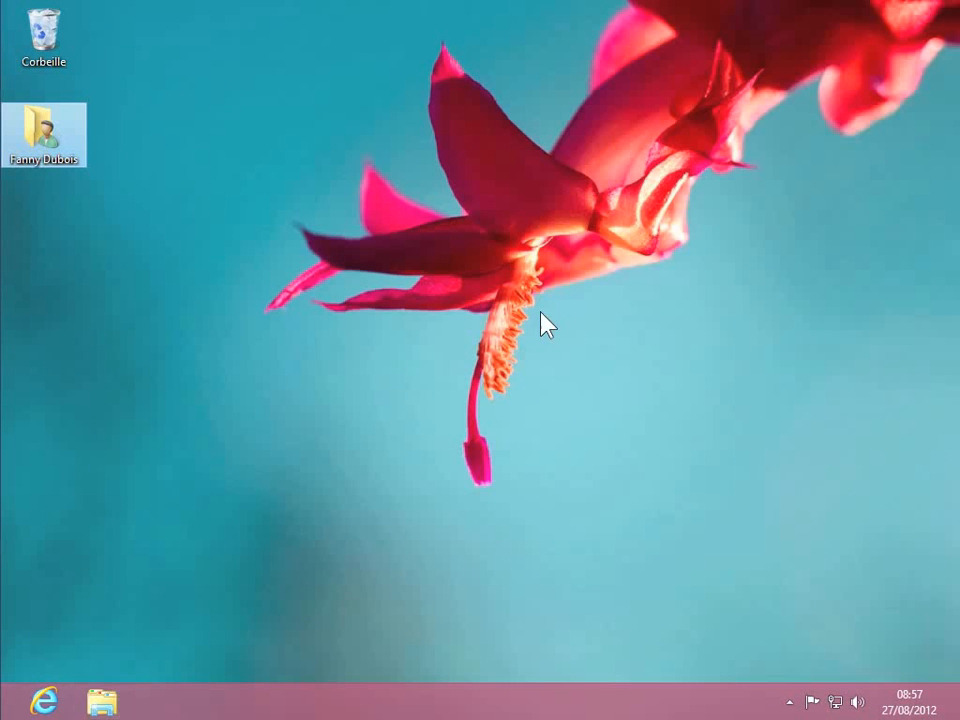